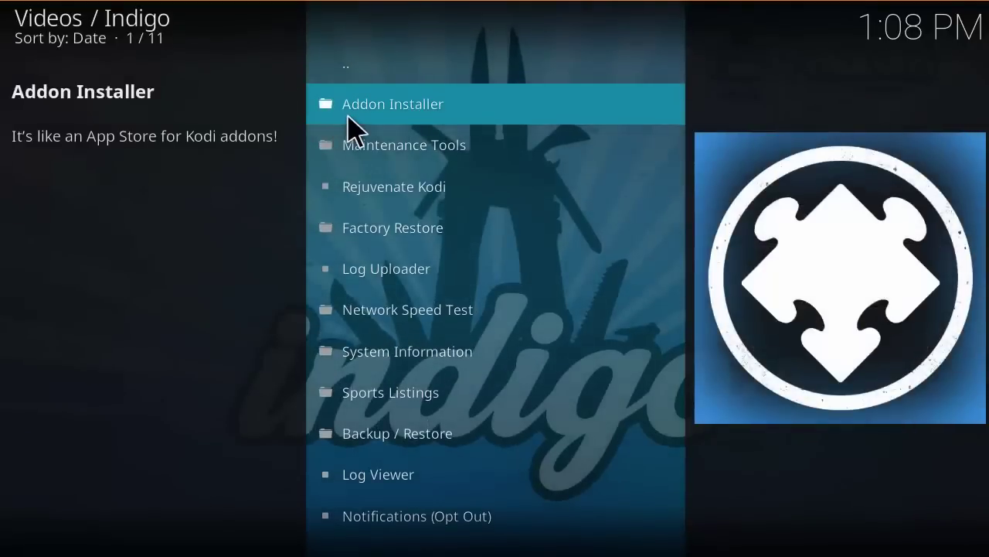
# Browse the add-on categories in Indigo's Addon Installer and open Featured Addons.
pyautogui.click(347, 117)
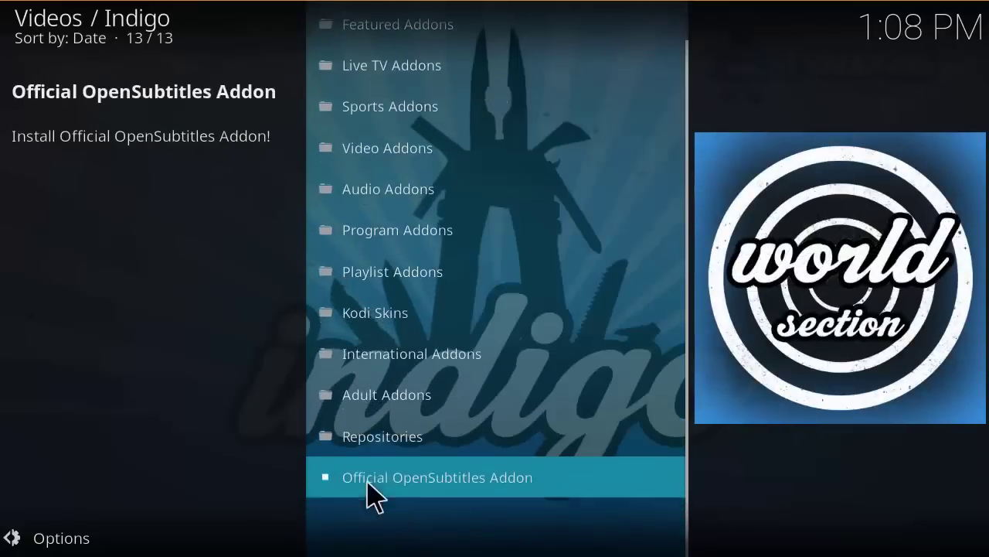
pyautogui.scroll(12, 379, 445)
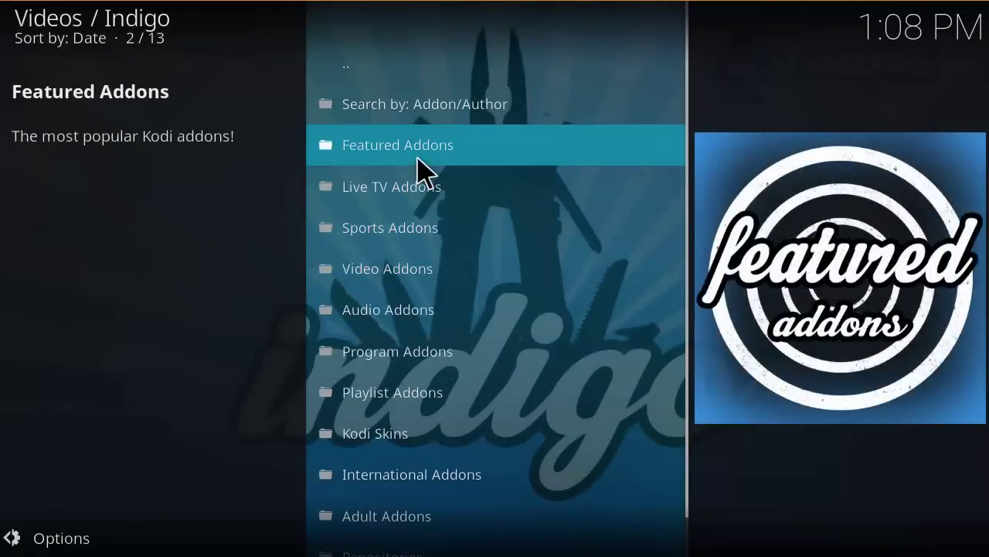
pyautogui.click(418, 159)
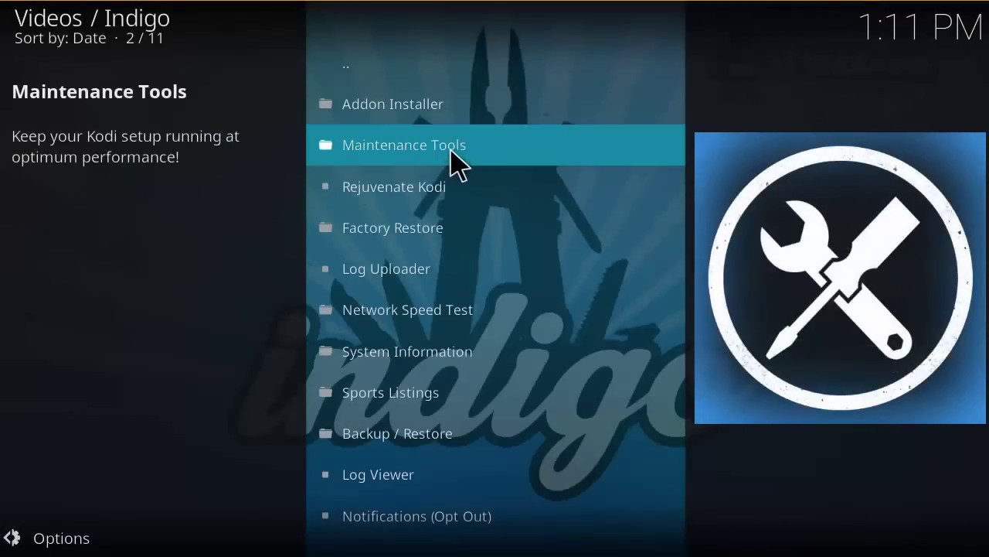
# View Indigo's Maintenance Tools options, return to the Indigo list and open Sports Listings.
pyautogui.click(452, 150)
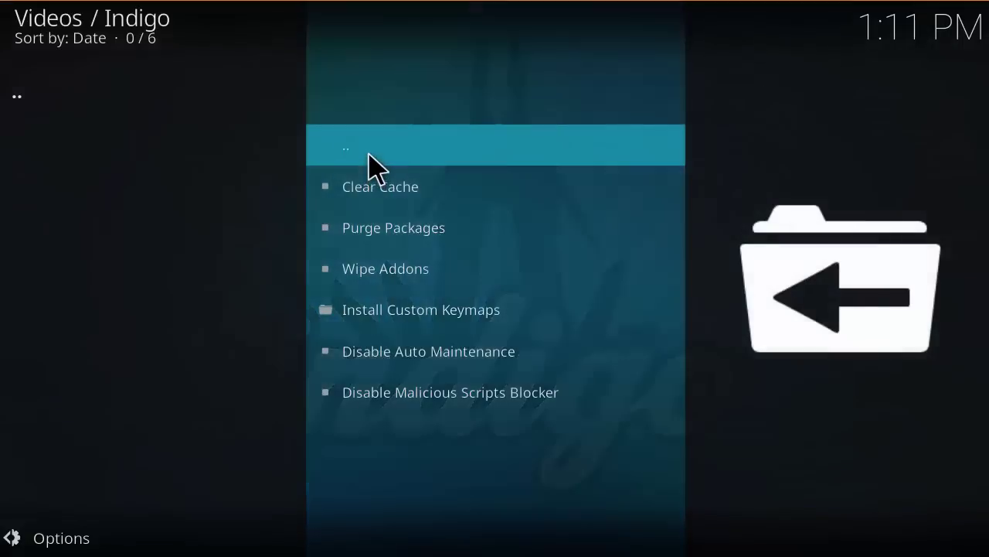
pyautogui.click(371, 154)
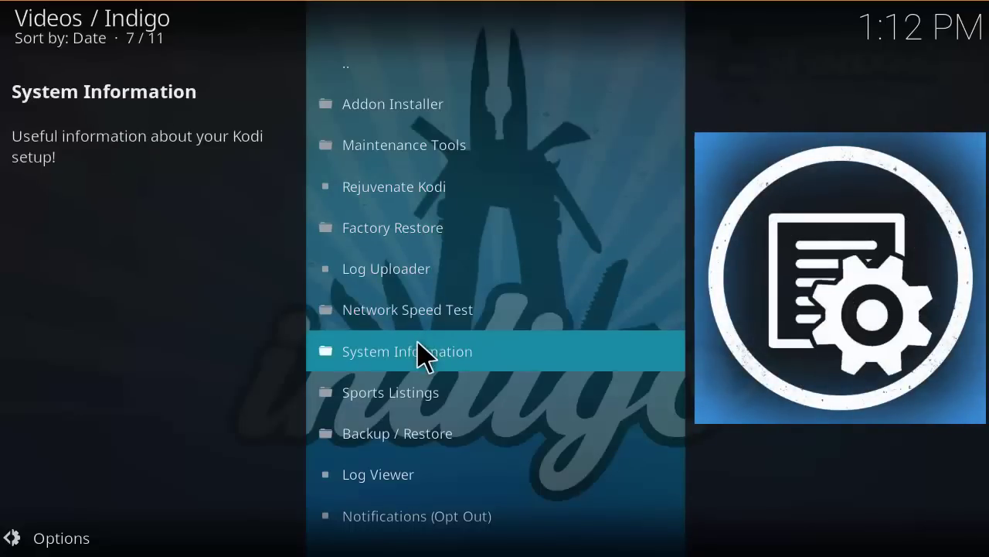
pyautogui.click(414, 394)
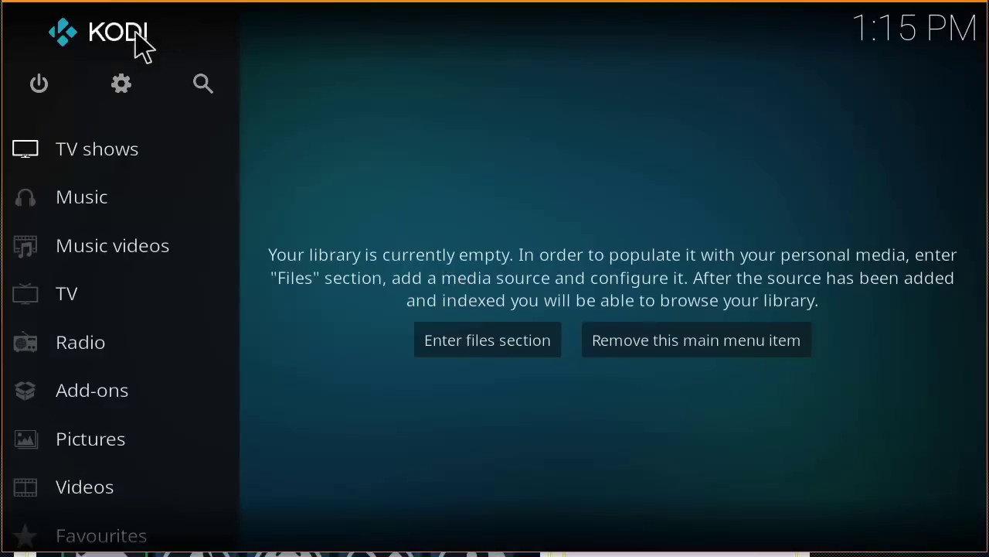
pyautogui.click(128, 82)
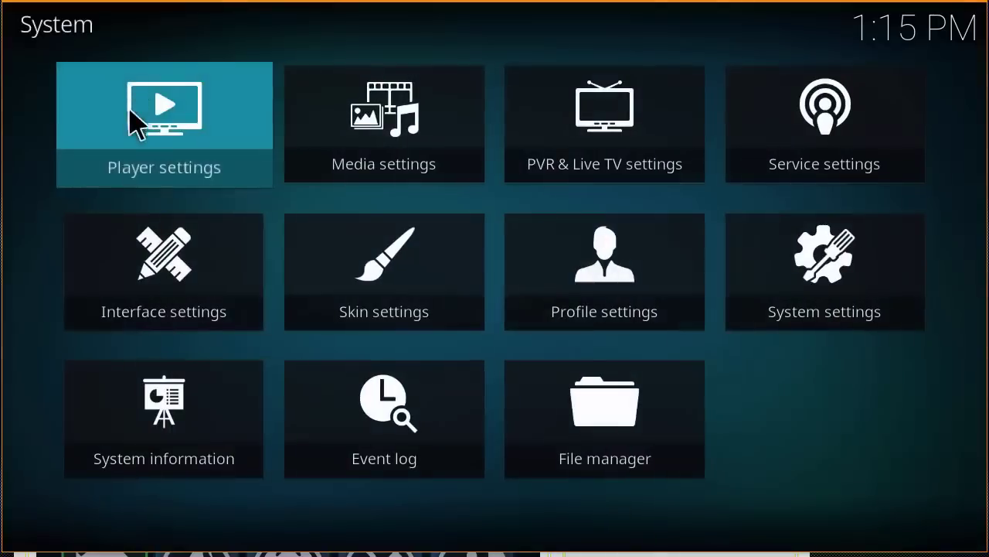
pyautogui.click(645, 425)
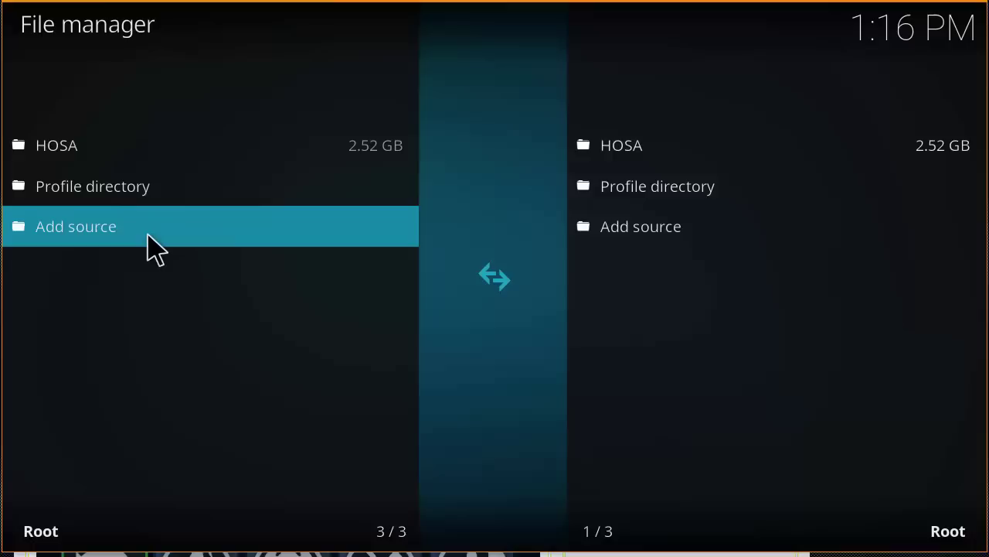
pyautogui.click(148, 236)
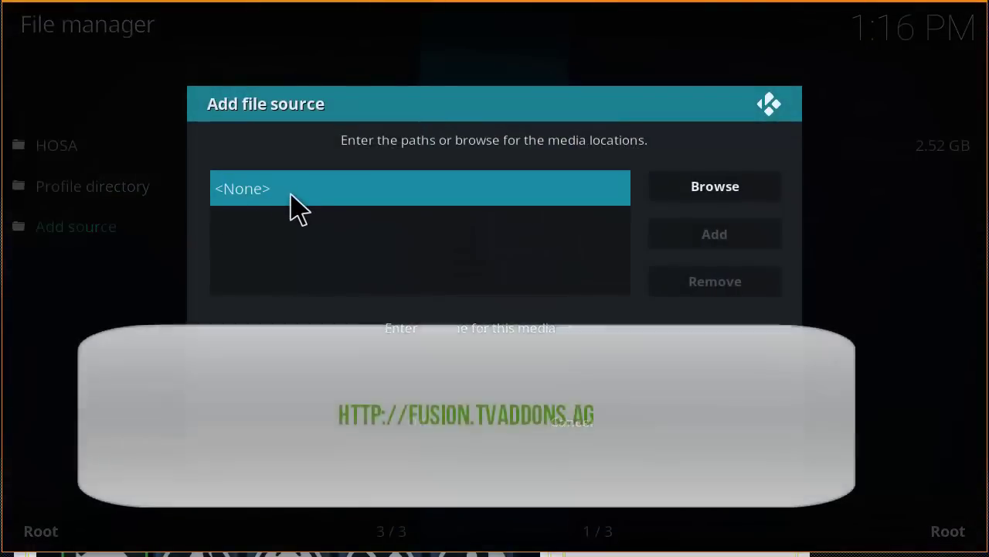
pyautogui.click(290, 197)
pyautogui.write('h')
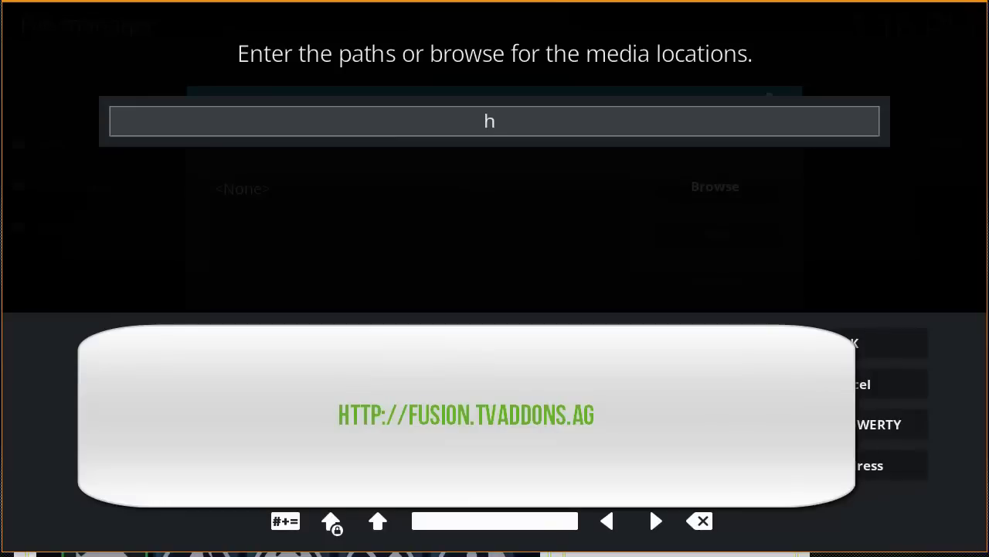
pyautogui.write('ttp:/')
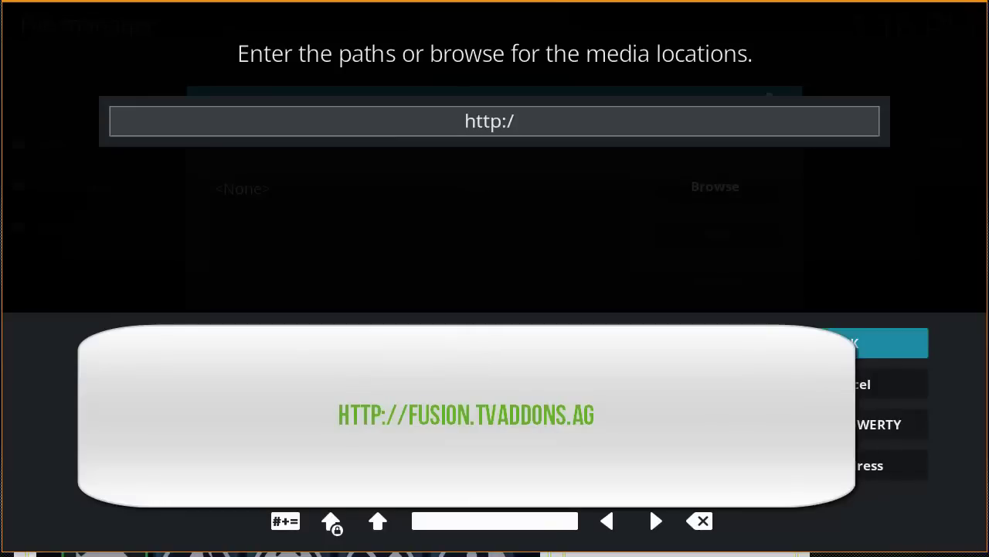
pyautogui.write('/')
pyautogui.write('fus')
pyautogui.press('BackSpace')
pyautogui.write('usion.t')
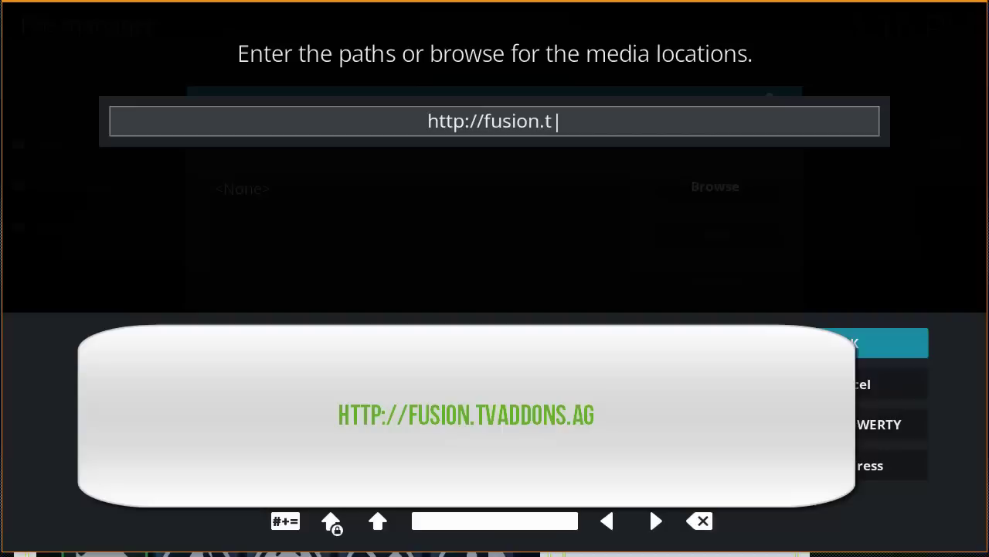
pyautogui.write('vaddons.ag')
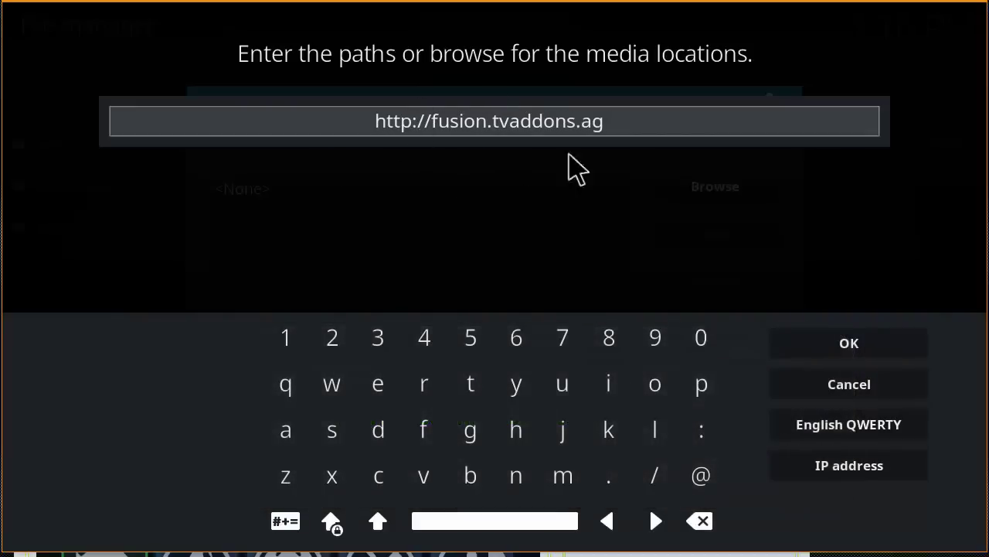
pyautogui.click(866, 347)
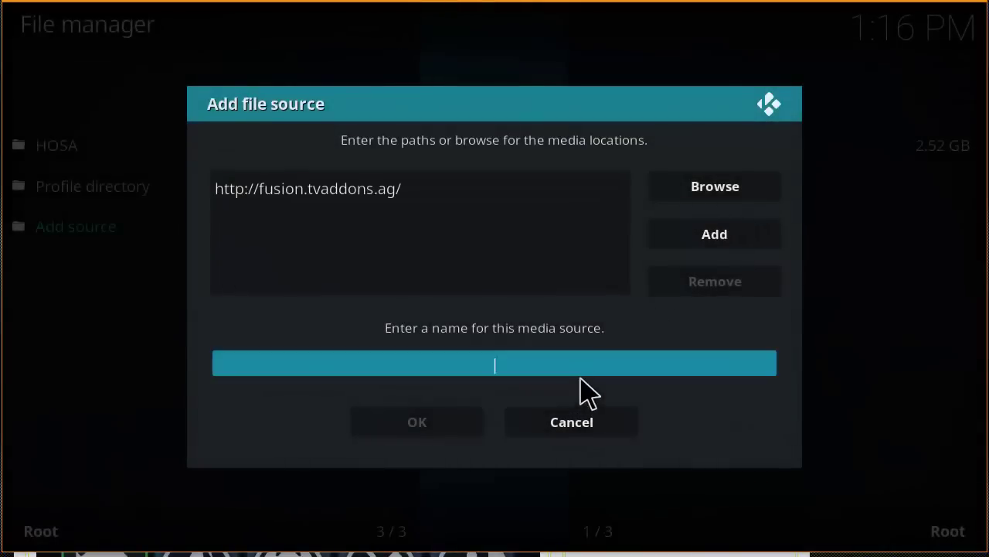
# Name the media source FUSION, save it and return to the home screen.
pyautogui.click(581, 374)
pyautogui.write('FUSION')
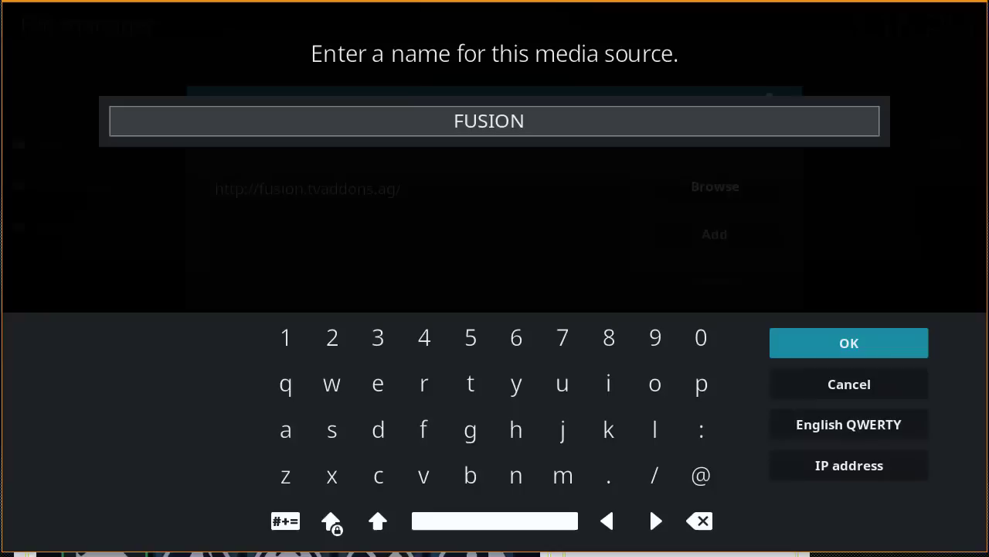
pyautogui.click(883, 356)
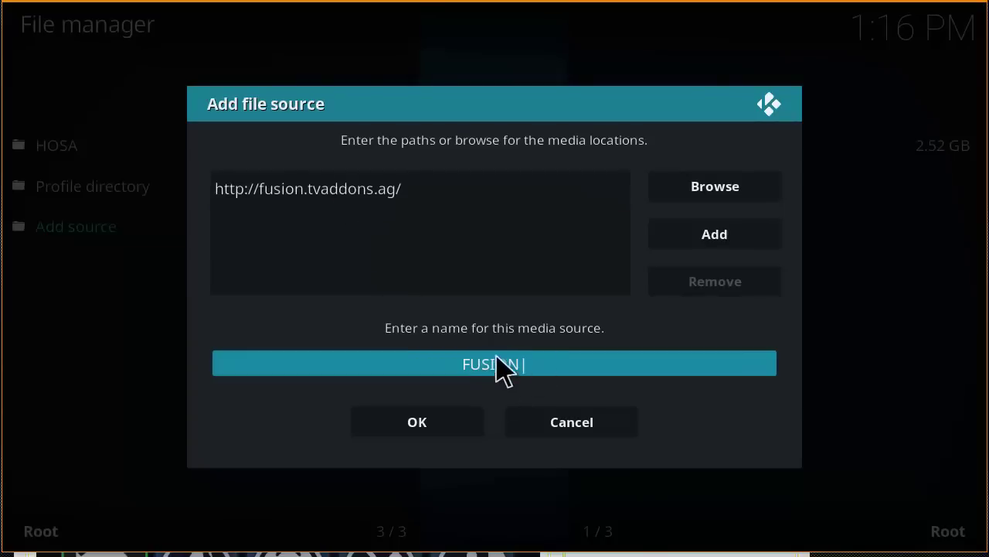
pyautogui.click(438, 440)
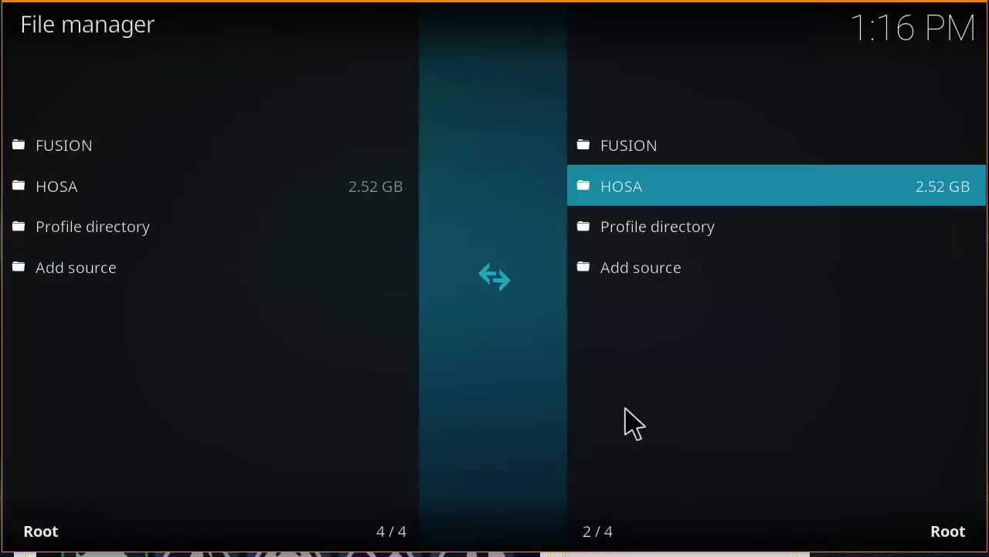
pyautogui.press('Escape')
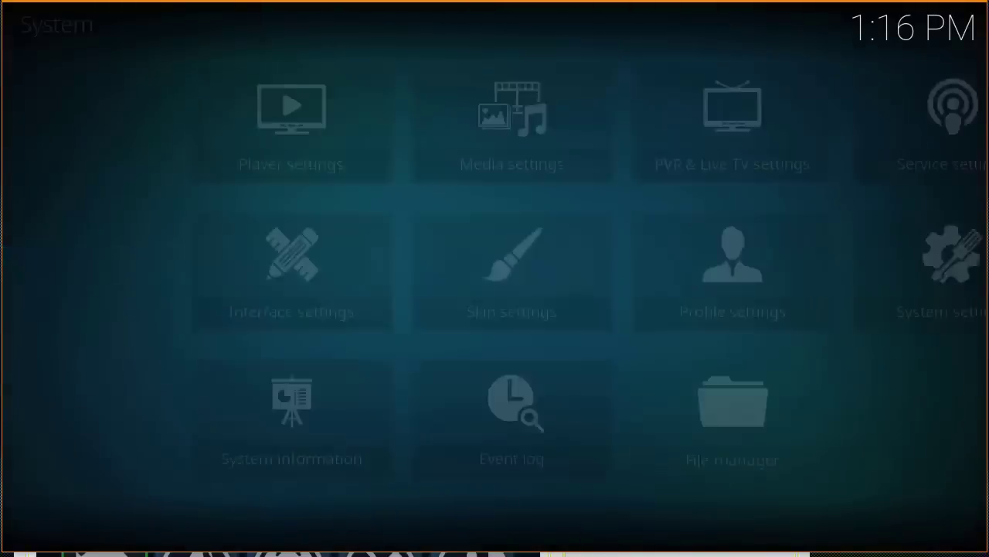
pyautogui.press('Escape')
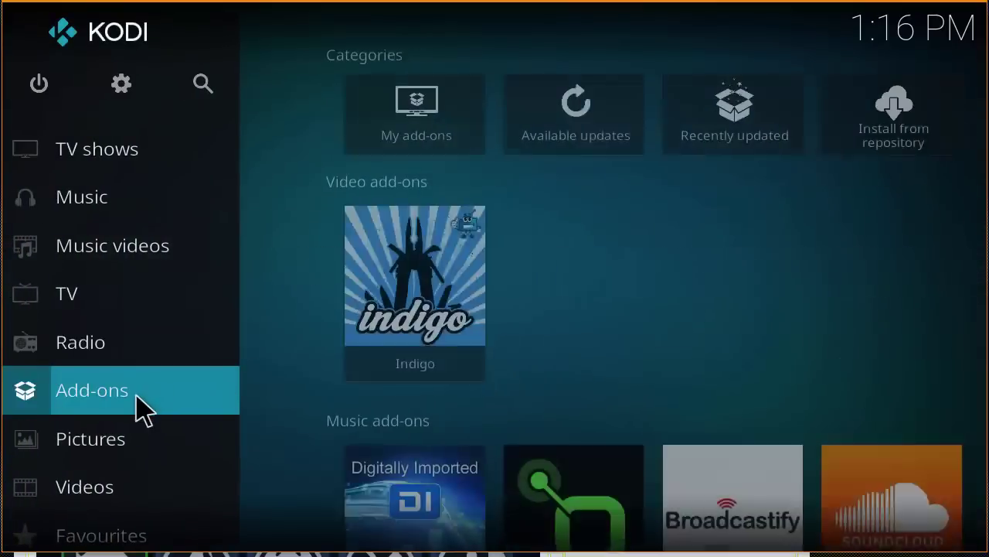
# Install the add-on from plugin.program.indigo-1.0.2.zip in the FUSION source's begin-here folder, and return to the home screen.
pyautogui.click(143, 408)
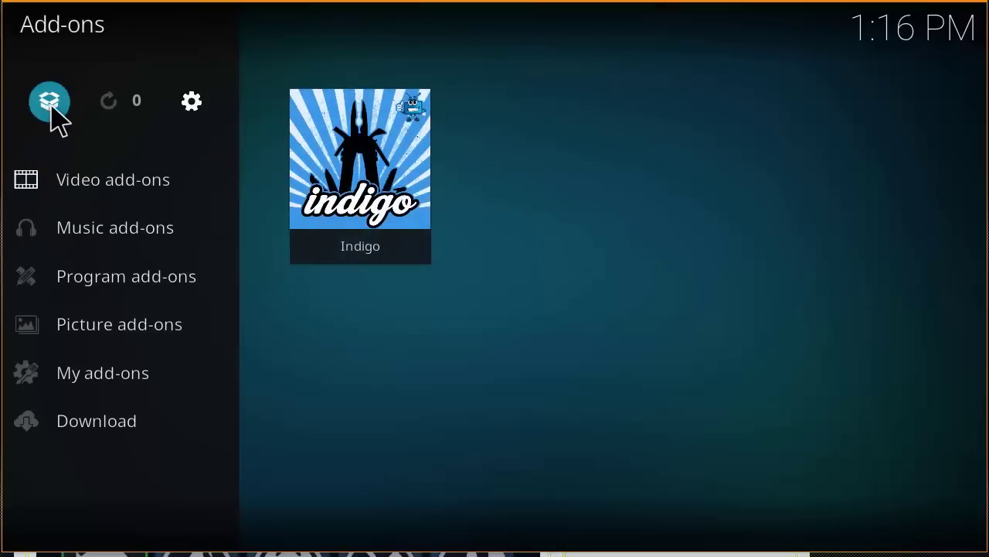
pyautogui.click(51, 105)
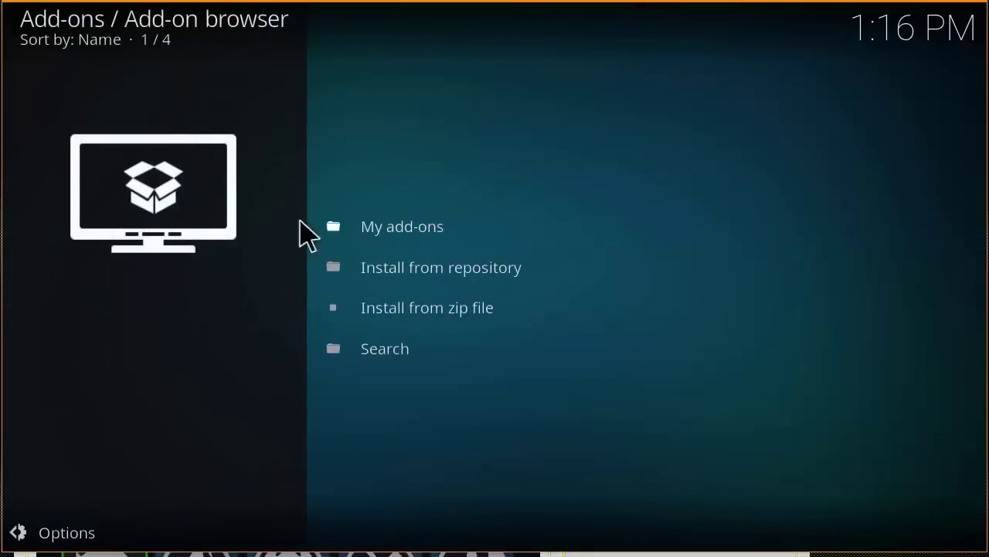
pyautogui.click(528, 320)
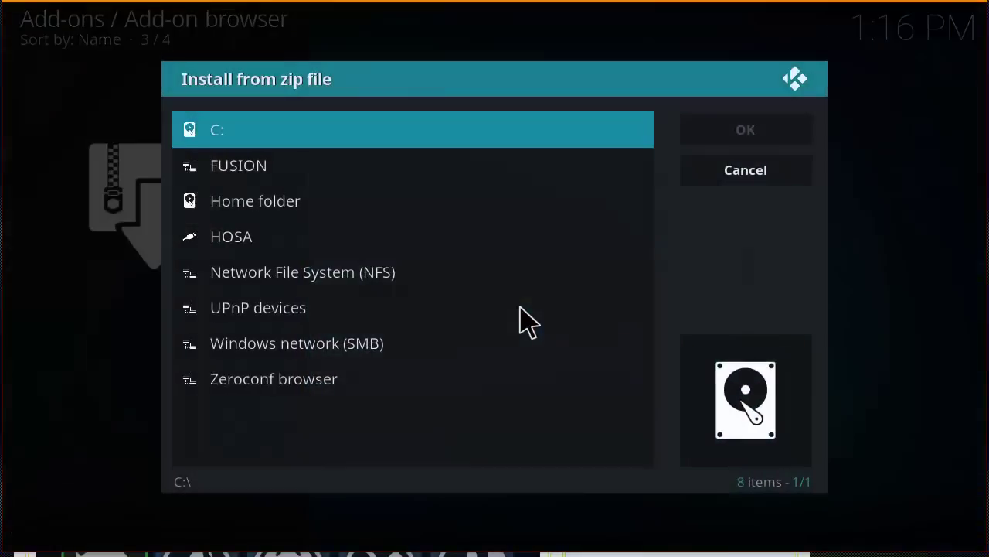
pyautogui.click(346, 176)
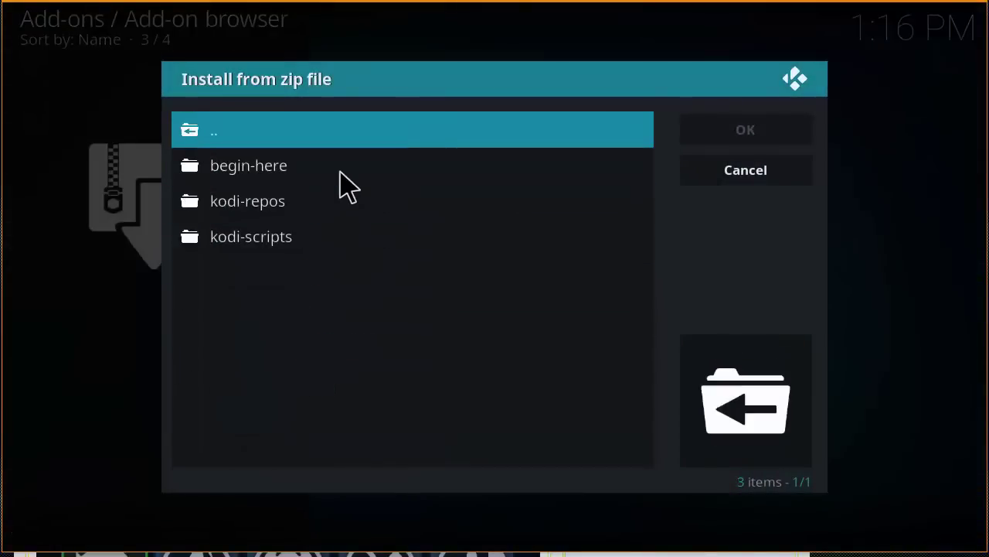
pyautogui.click(295, 166)
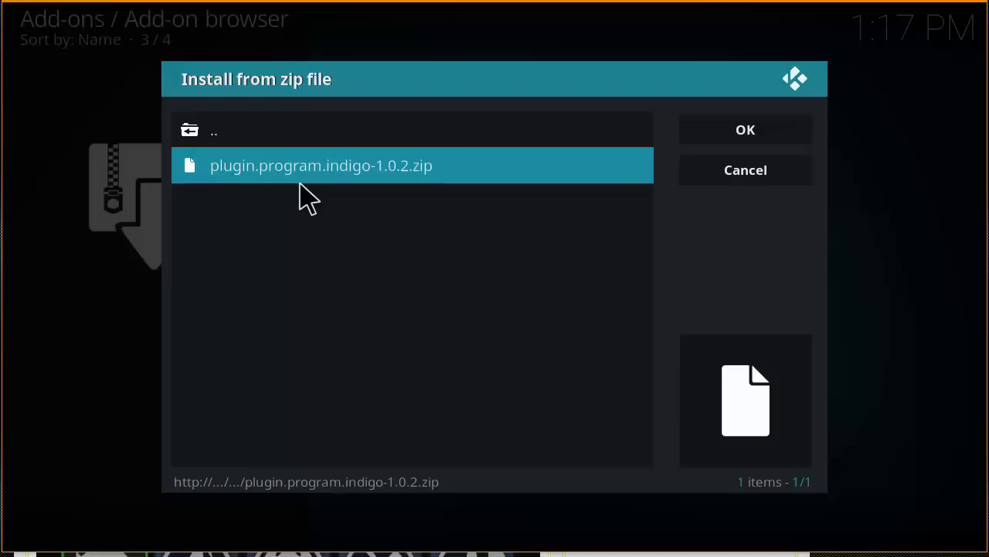
pyautogui.click(399, 172)
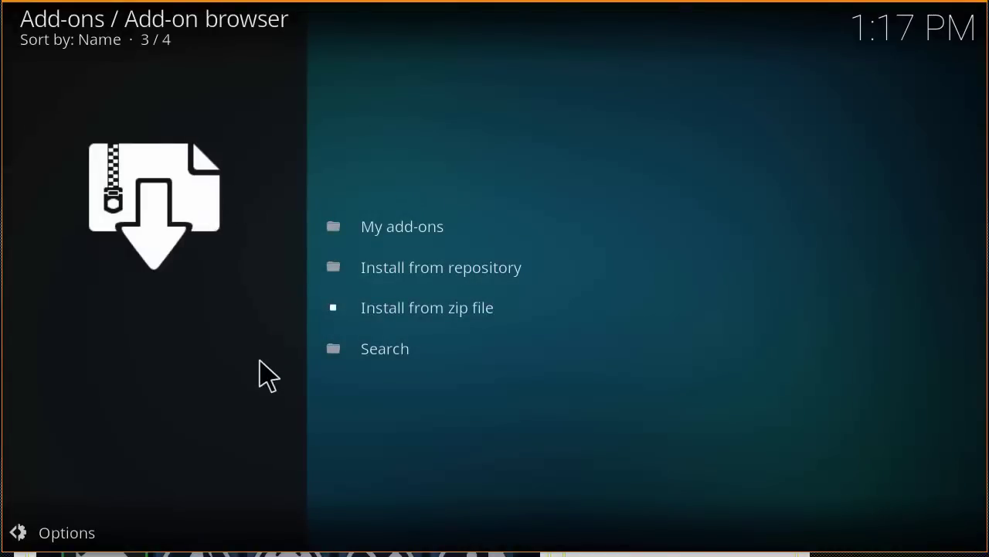
pyautogui.rightClick(626, 147)
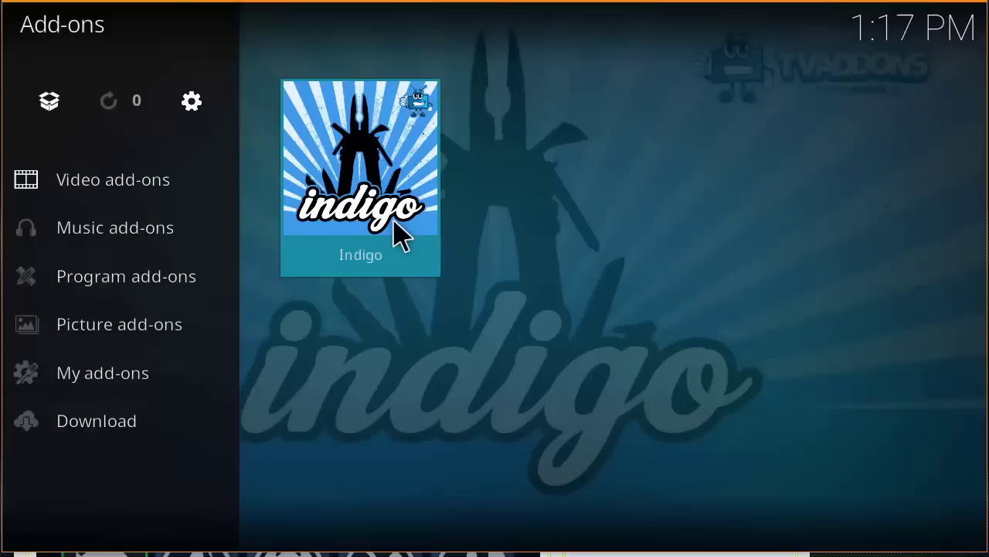
pyautogui.rightClick(197, 248)
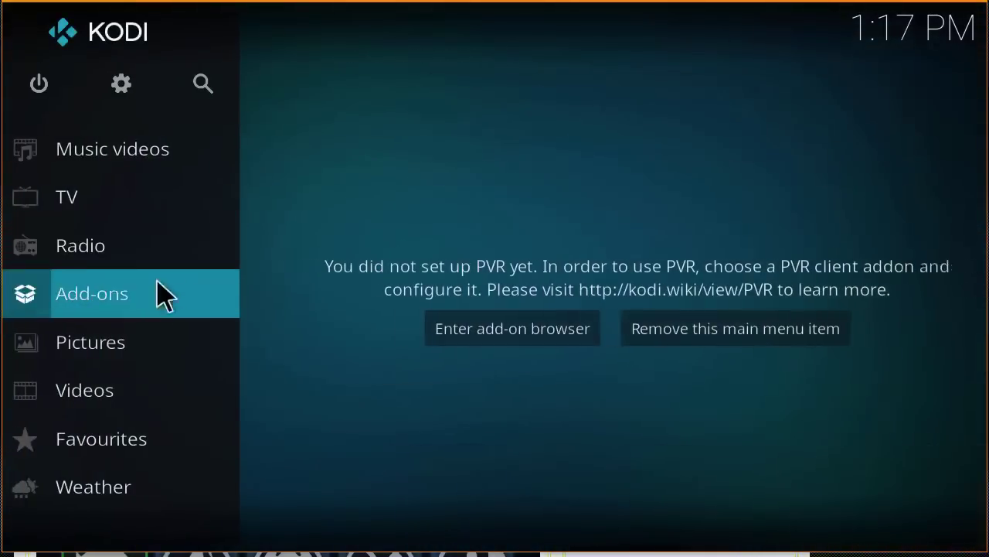